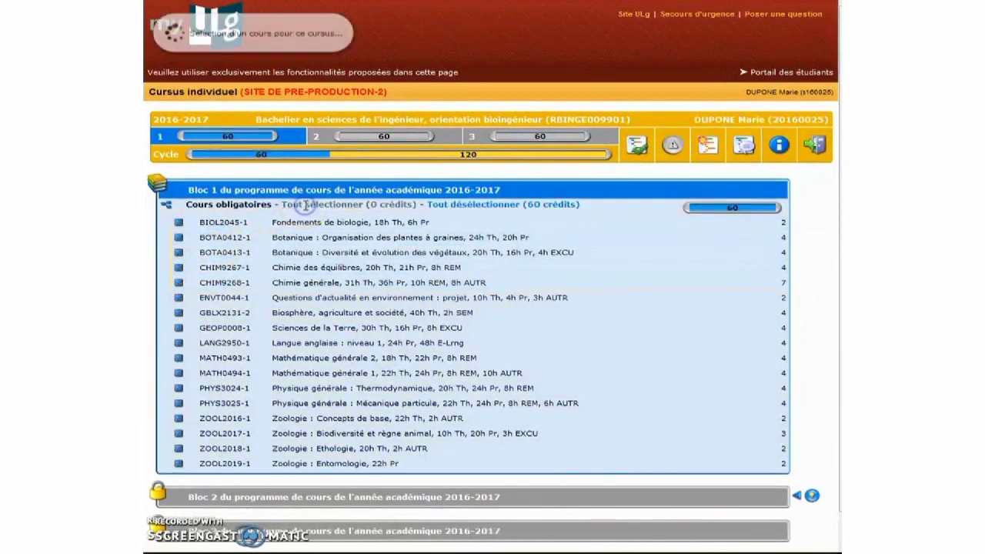
- Submit the Bloc 1 course programme for 2016-2017 and validate the cursus
{"action": "left_click", "coordinate": [645, 152]}
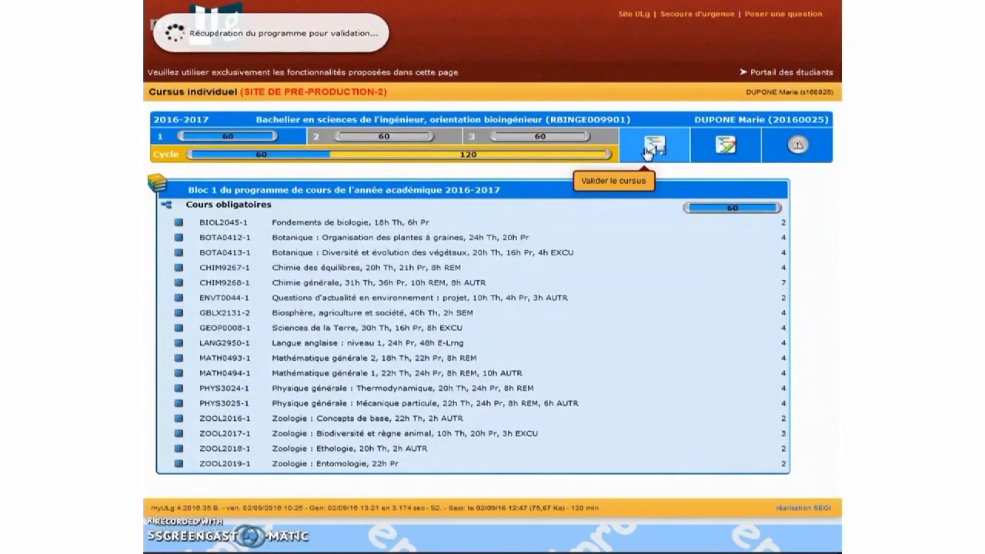
{"action": "left_click", "coordinate": [653, 150]}
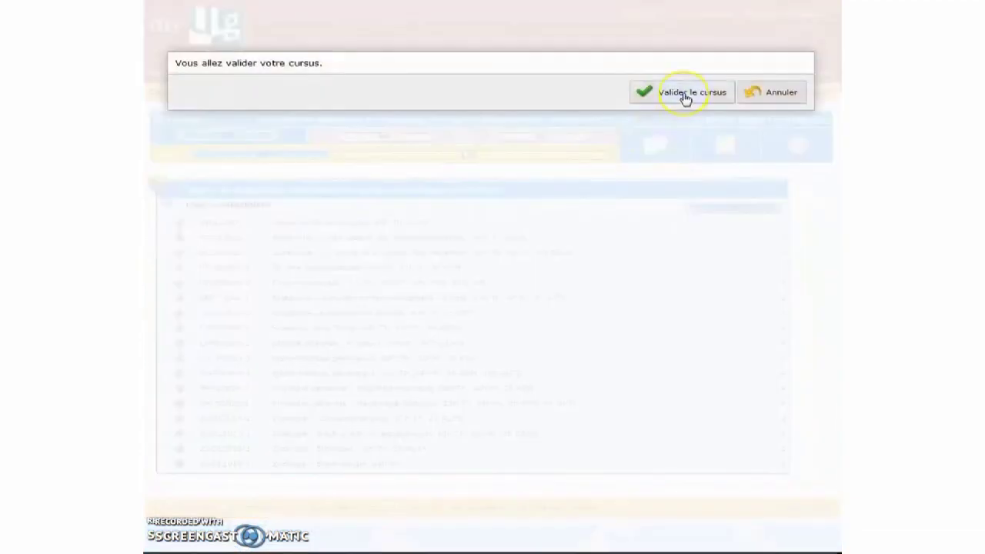
{"action": "left_click", "coordinate": [685, 95]}
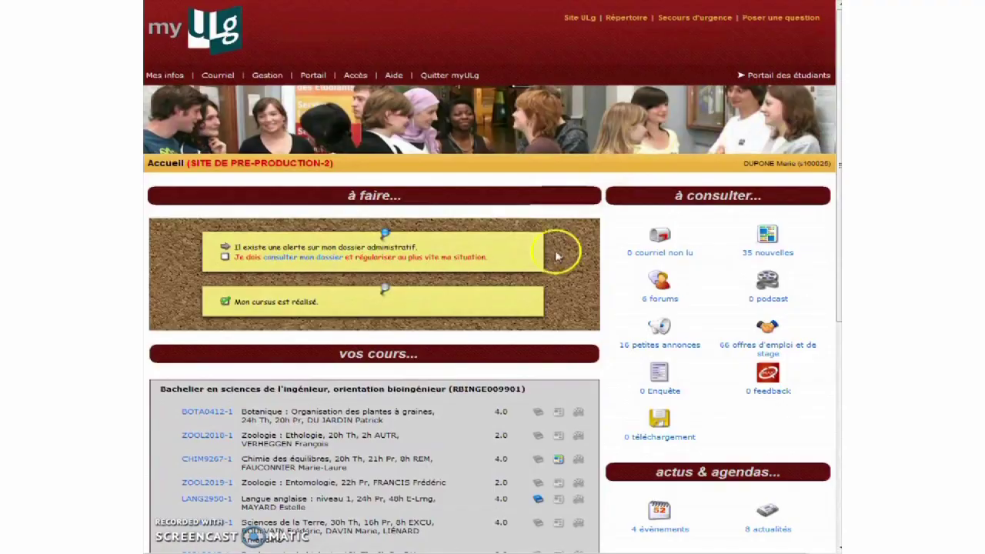
- View the course material "Notes de cours: cf. eCampus" for LANG2950-1 and close it
{"action": "scroll", "coordinate": [556, 296], "scroll_direction": "down", "scroll_amount": 2}
{"action": "scroll", "coordinate": [556, 295], "scroll_direction": "down", "scroll_amount": 4}
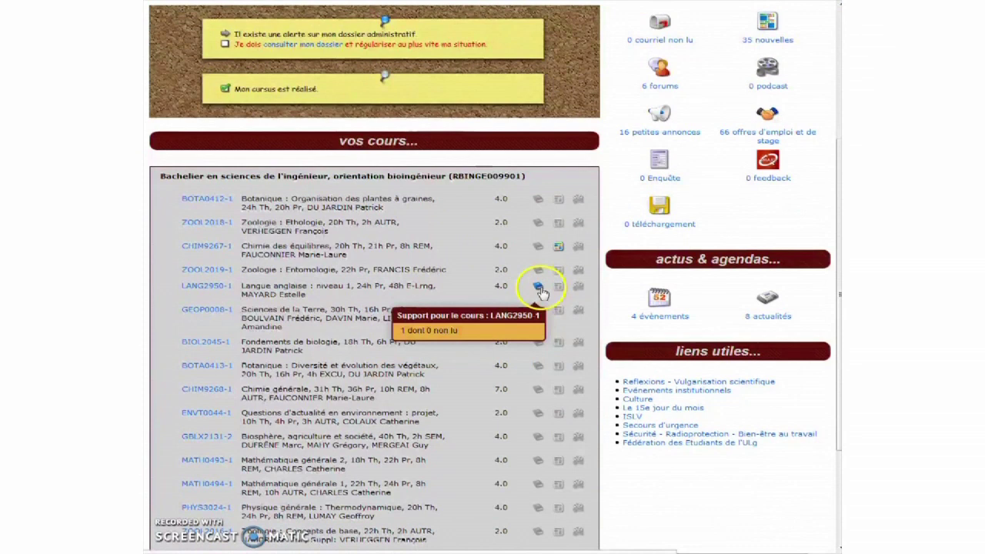
{"action": "left_click", "coordinate": [540, 289]}
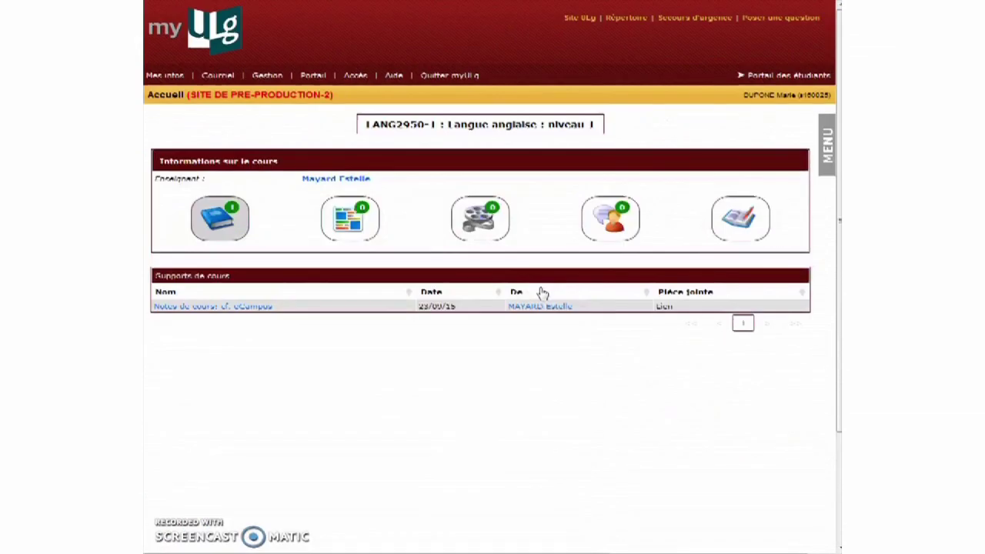
{"action": "left_click", "coordinate": [240, 307]}
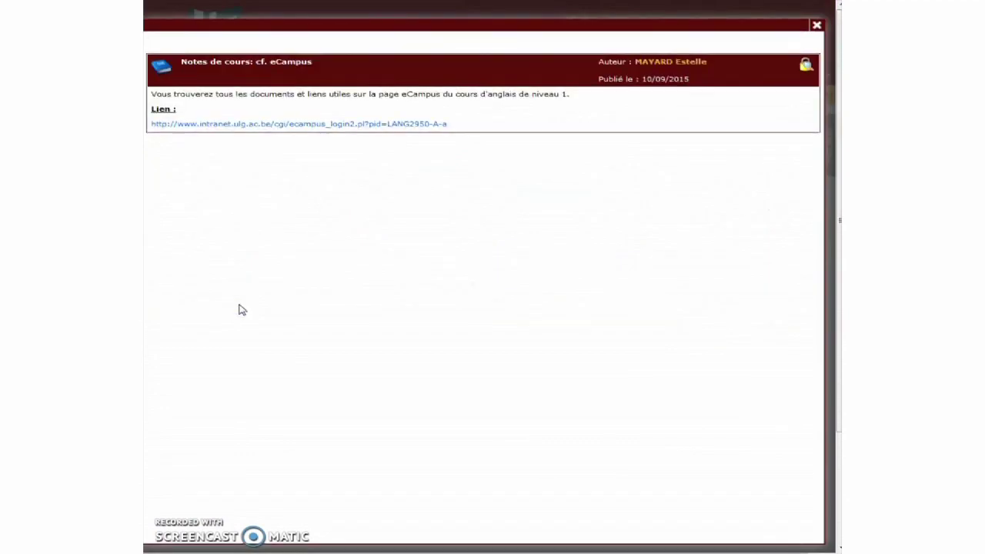
{"action": "left_click", "coordinate": [814, 27]}
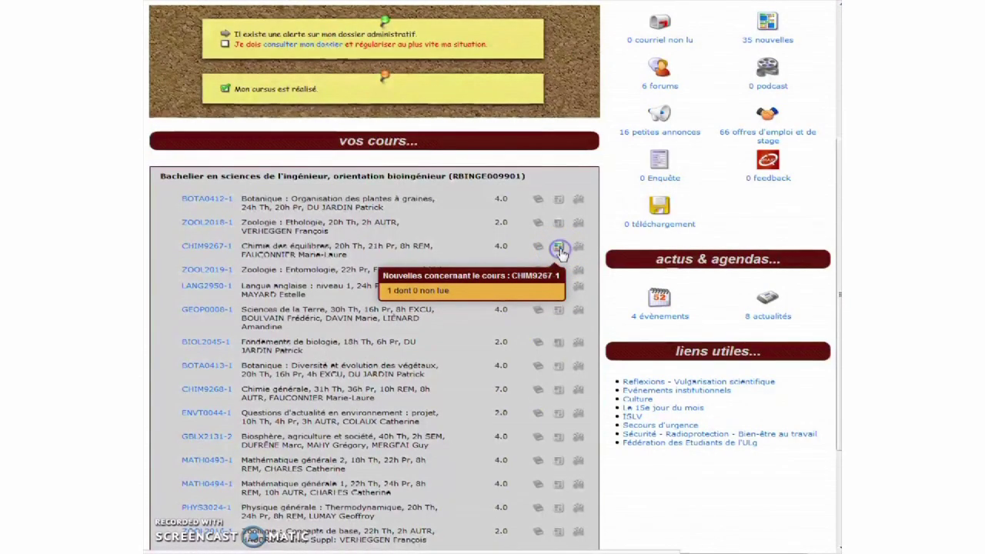
- Read the news item "Professeur absent" for the course CHIM9267-1
{"action": "left_click", "coordinate": [560, 252]}
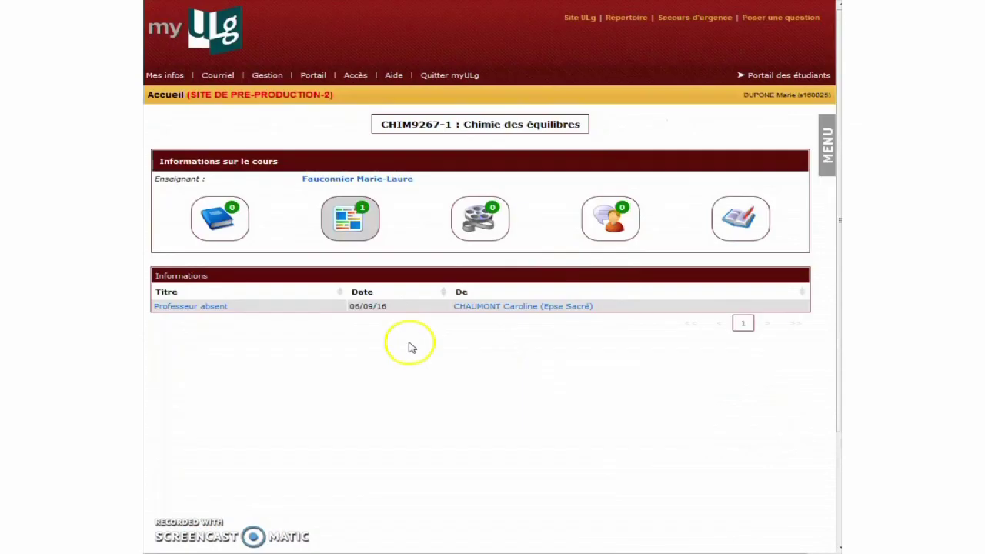
{"action": "left_click", "coordinate": [194, 310]}
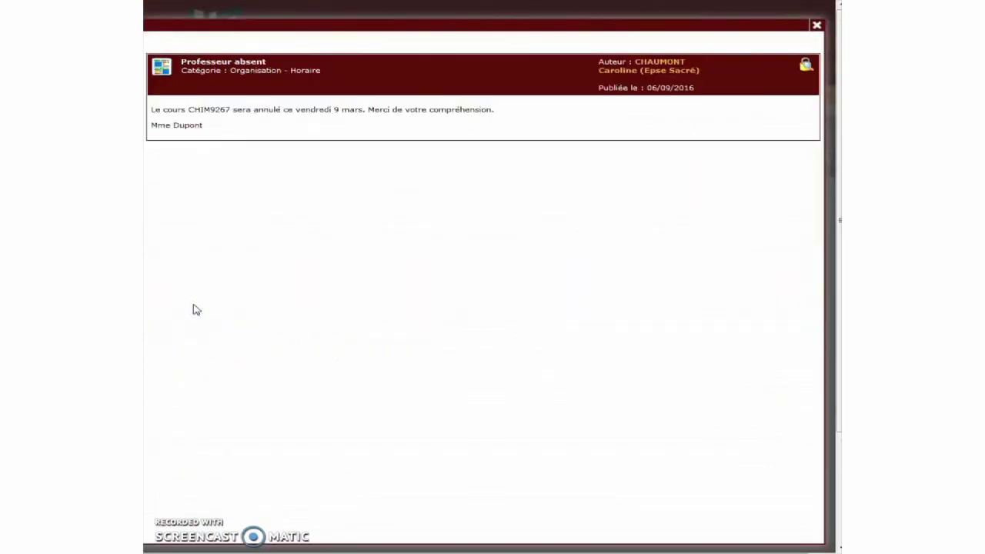
{"action": "left_click", "coordinate": [678, 394]}
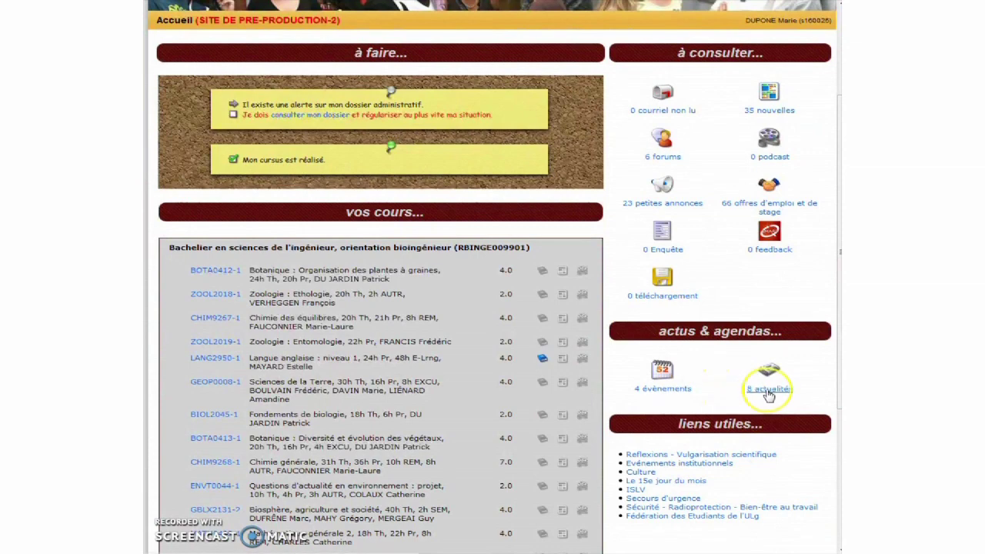
- Look over the home page and open the access to eCampus
{"action": "scroll", "coordinate": [768, 392], "scroll_direction": "down", "scroll_amount": 2}
{"action": "scroll", "coordinate": [768, 395], "scroll_direction": "down", "scroll_amount": 4}
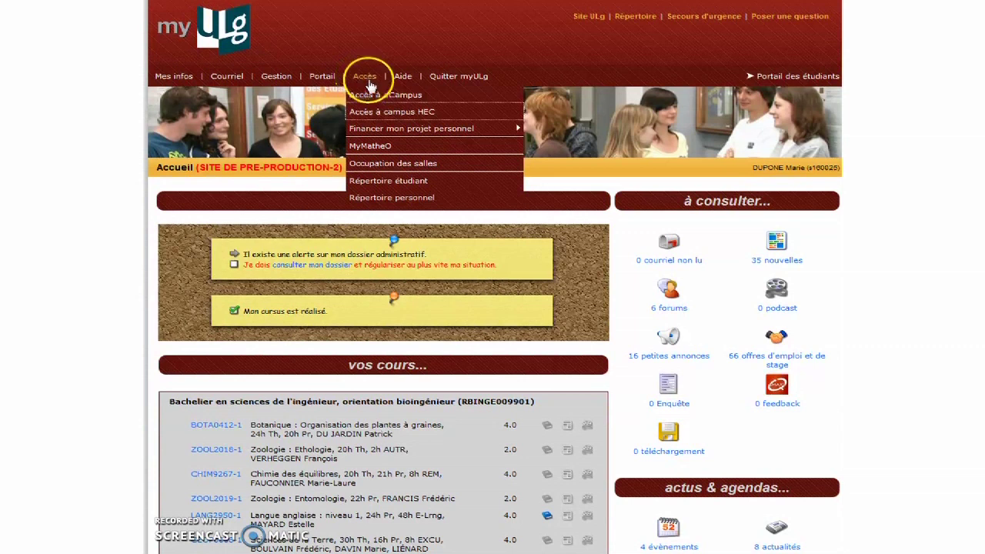
{"action": "left_click", "coordinate": [378, 102]}
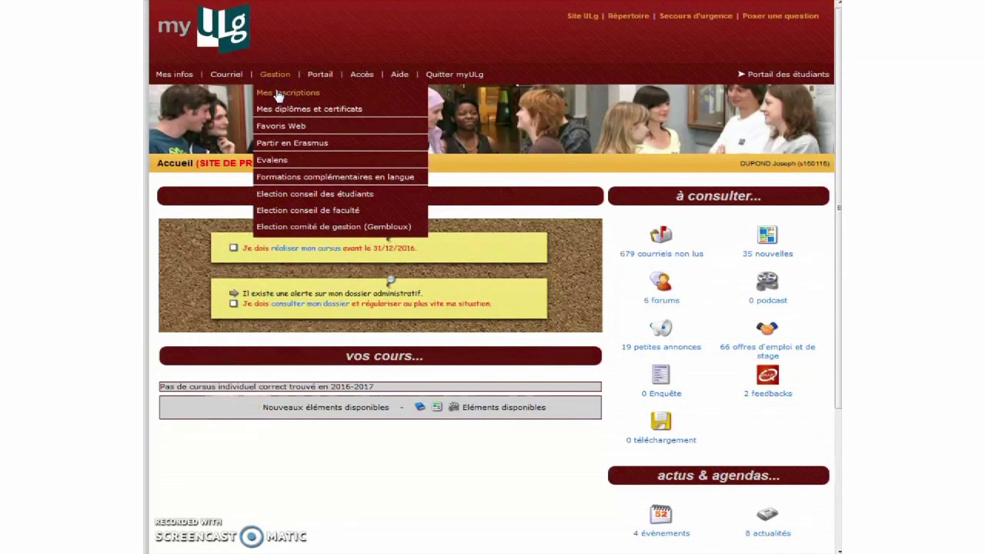
- Download the "Attestation d'inscription multiple" from the documents of the 2016-2017 enrolment
{"action": "left_click", "coordinate": [278, 96]}
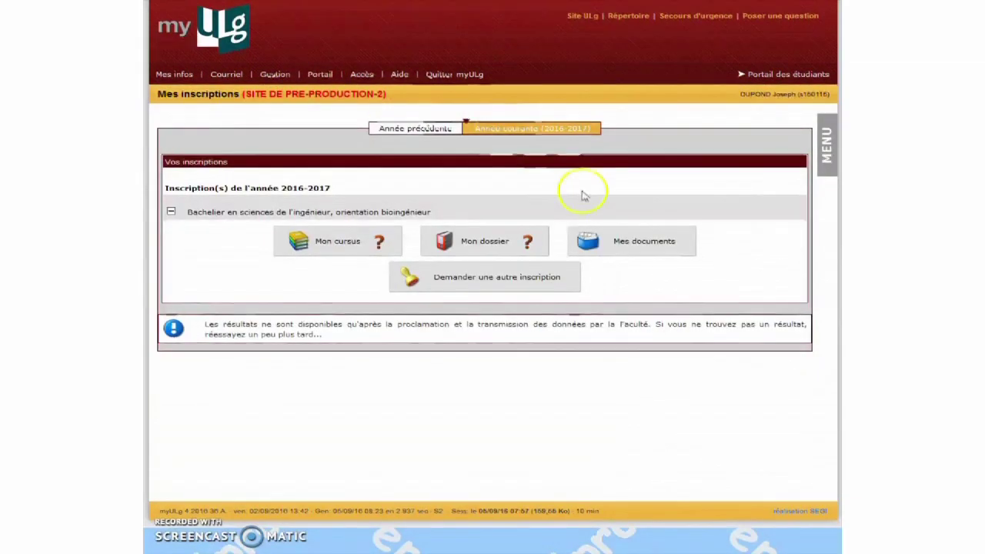
{"action": "left_click", "coordinate": [610, 244]}
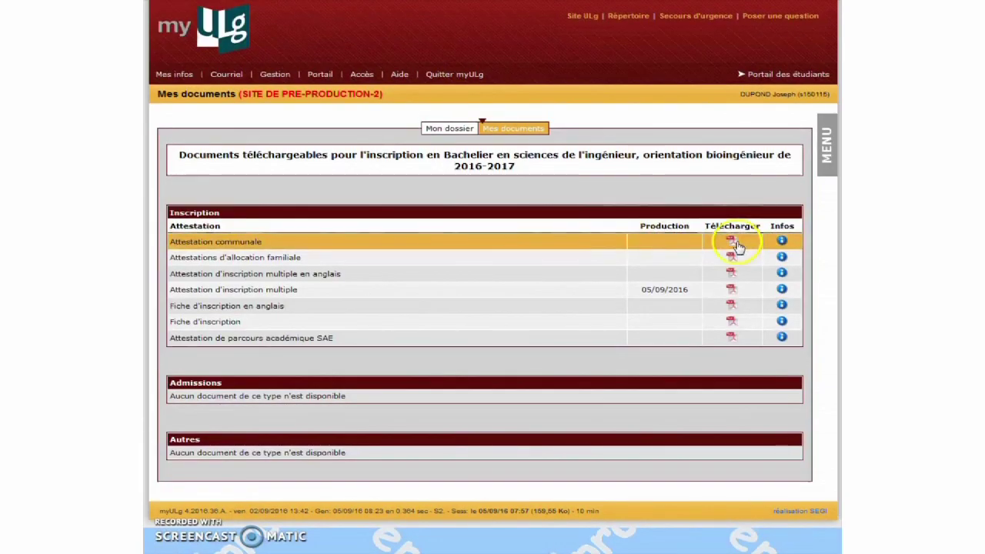
{"action": "mouse_move", "coordinate": [783, 259]}
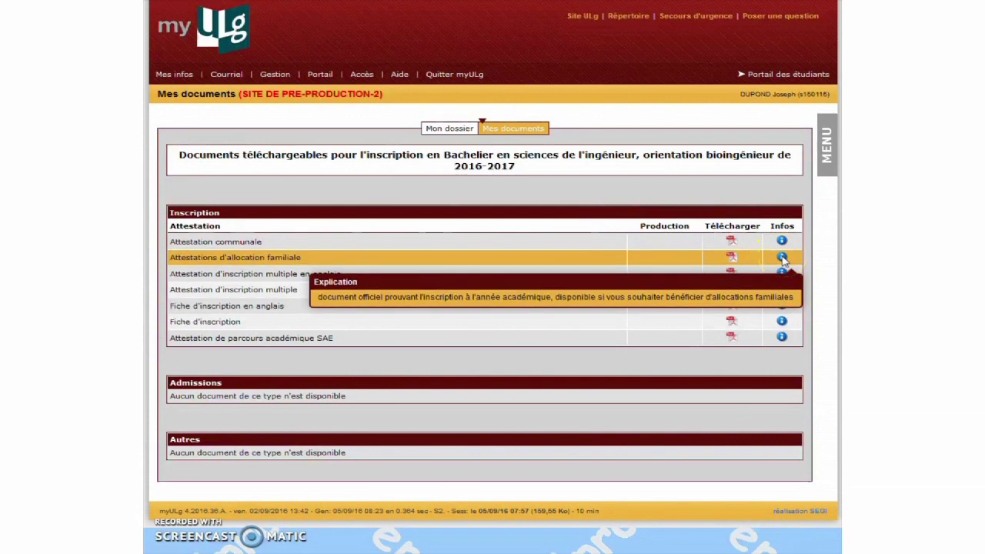
{"action": "left_click", "coordinate": [732, 289]}
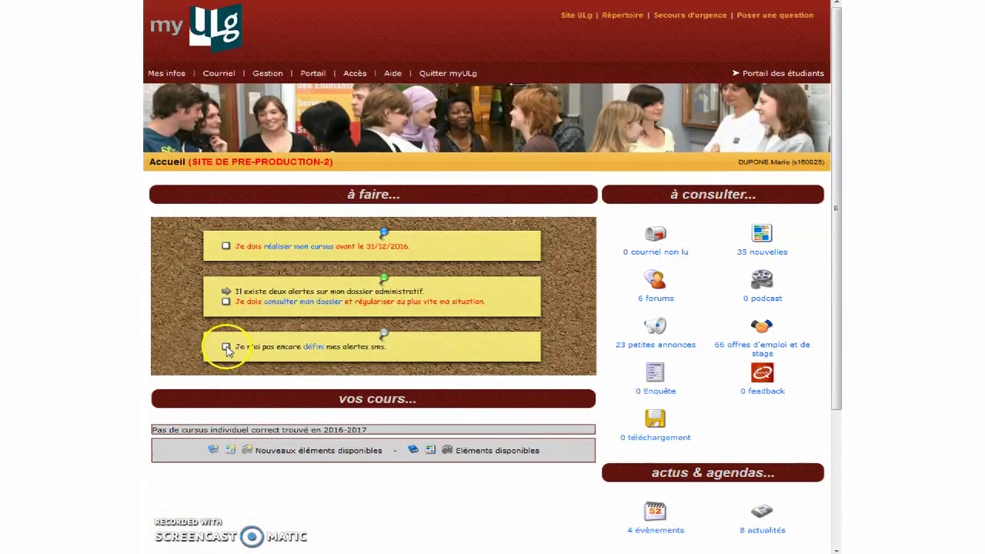
- Authorise the university to announce the availability of results by SMS and save the alert setting
{"action": "left_click", "coordinate": [314, 348]}
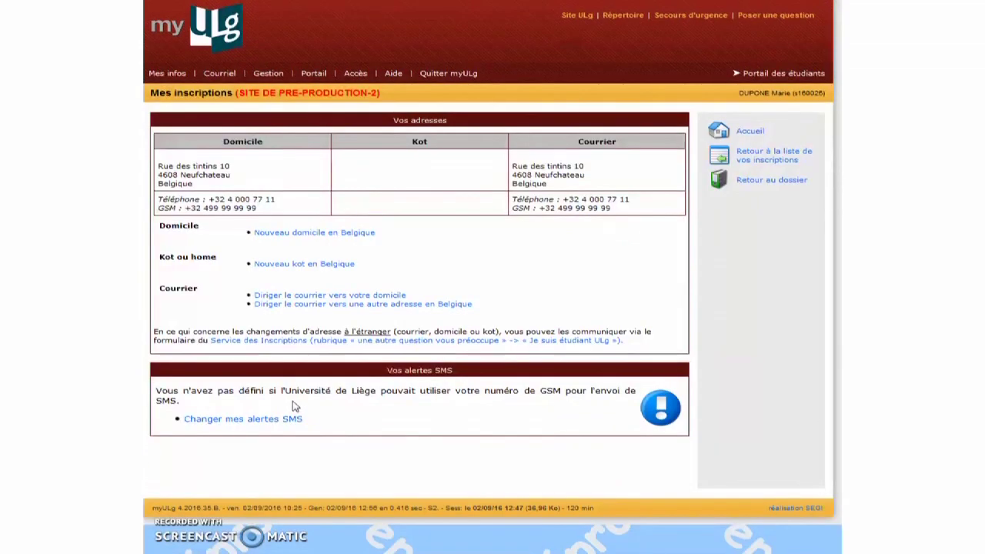
{"action": "left_click", "coordinate": [270, 420]}
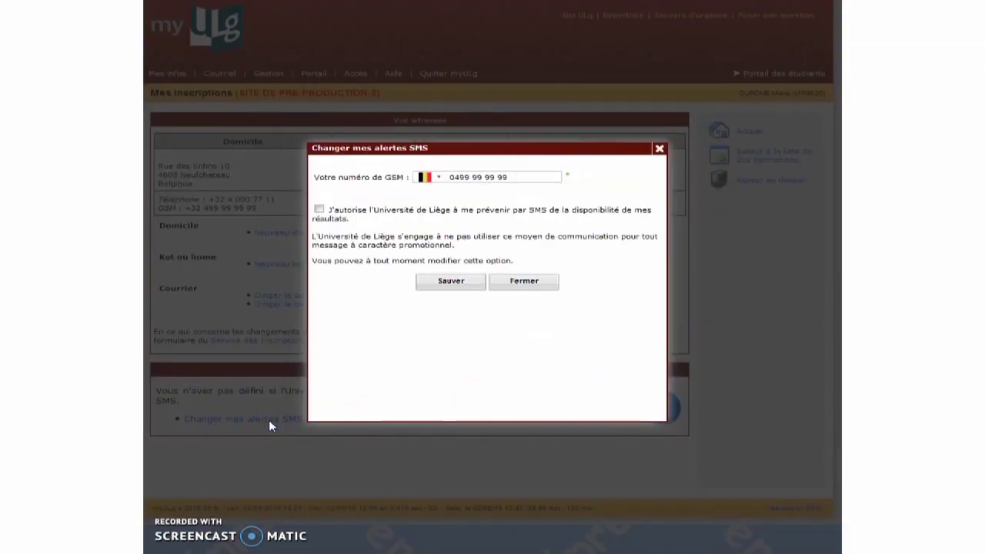
{"action": "left_click", "coordinate": [319, 209]}
{"action": "left_click", "coordinate": [451, 282]}
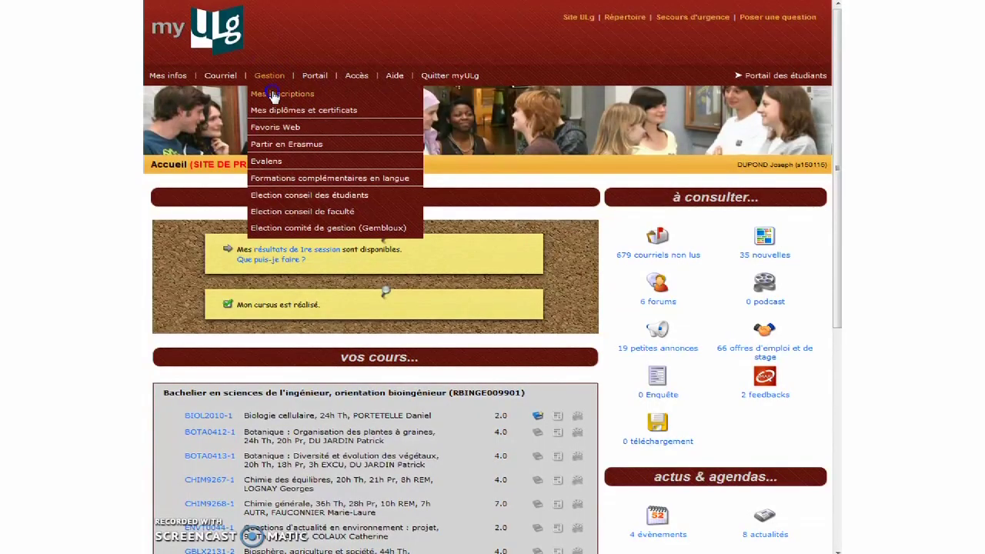
- View the January results of the 2015-2016 enrolment and return to the enrolment overview
{"action": "left_click", "coordinate": [275, 94]}
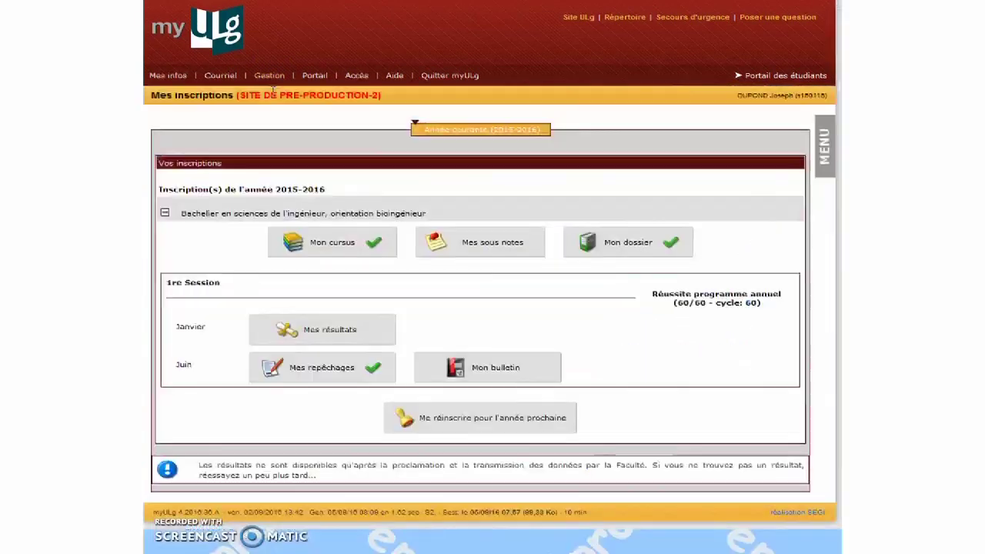
{"action": "left_click", "coordinate": [320, 331]}
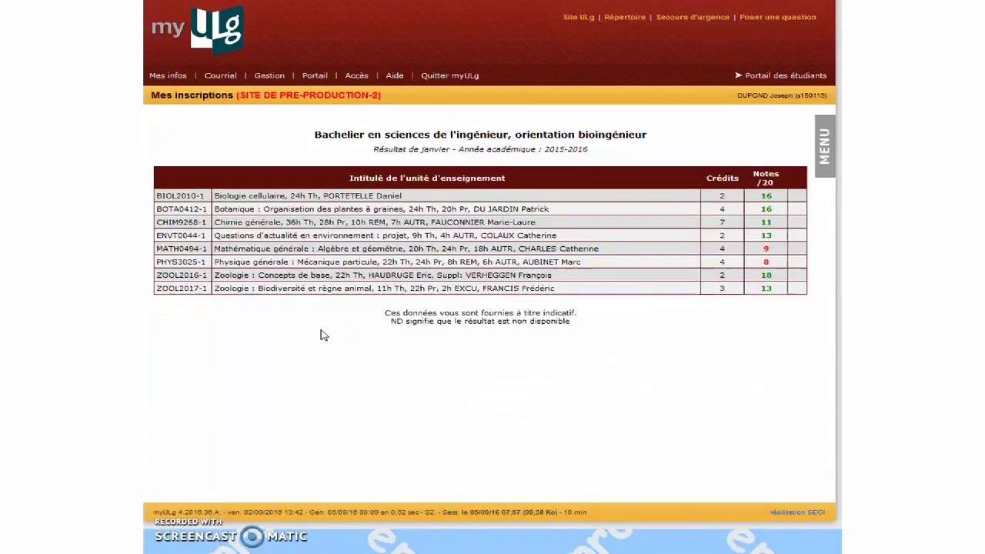
{"action": "key", "text": "alt+Left"}
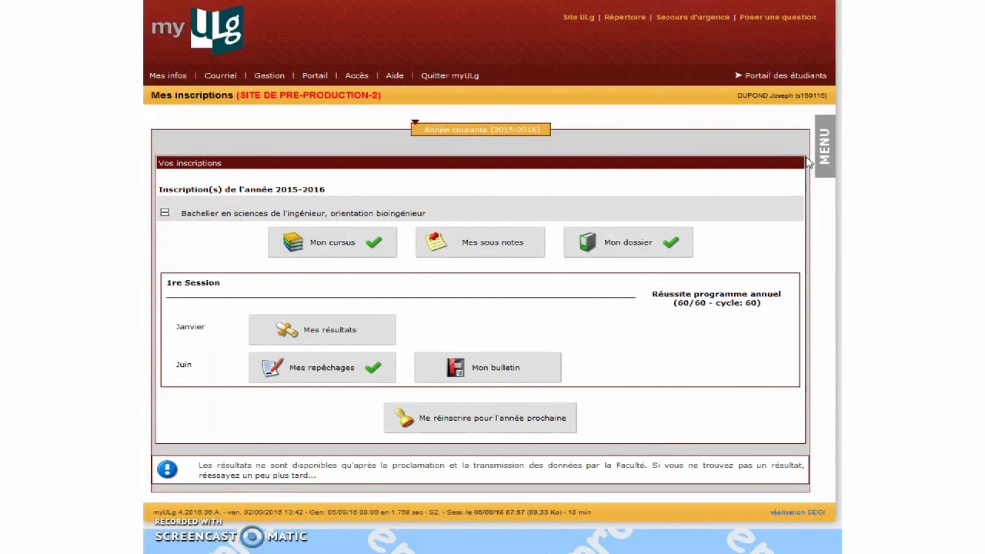
- Check the list of June resits and view the first-session bulletin
{"action": "left_click", "coordinate": [339, 370]}
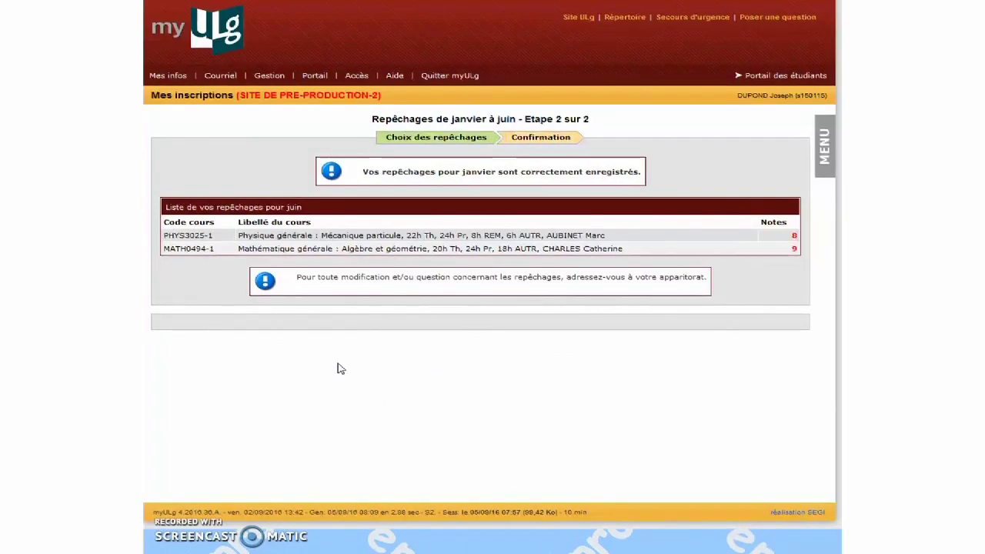
{"action": "key", "text": "alt+Left"}
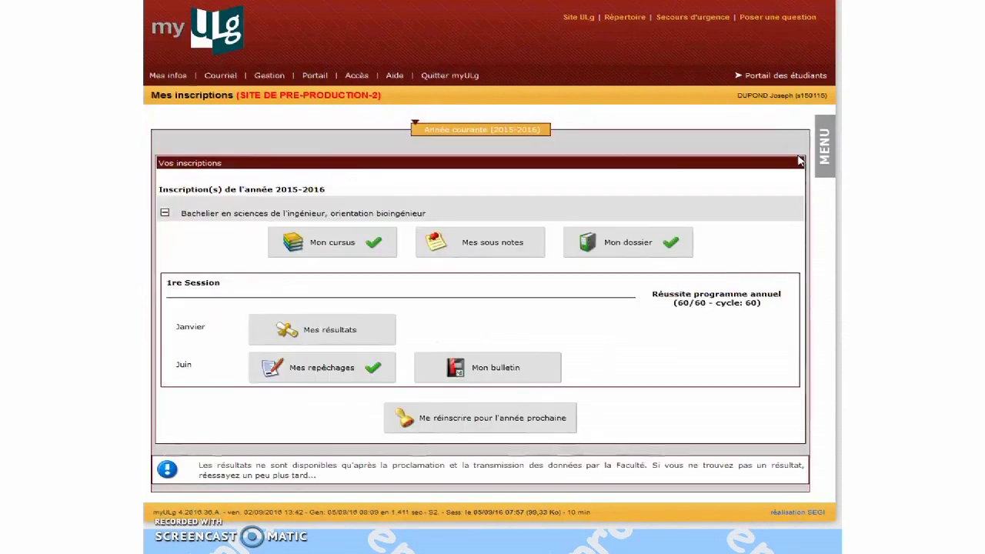
{"action": "left_click", "coordinate": [495, 368]}
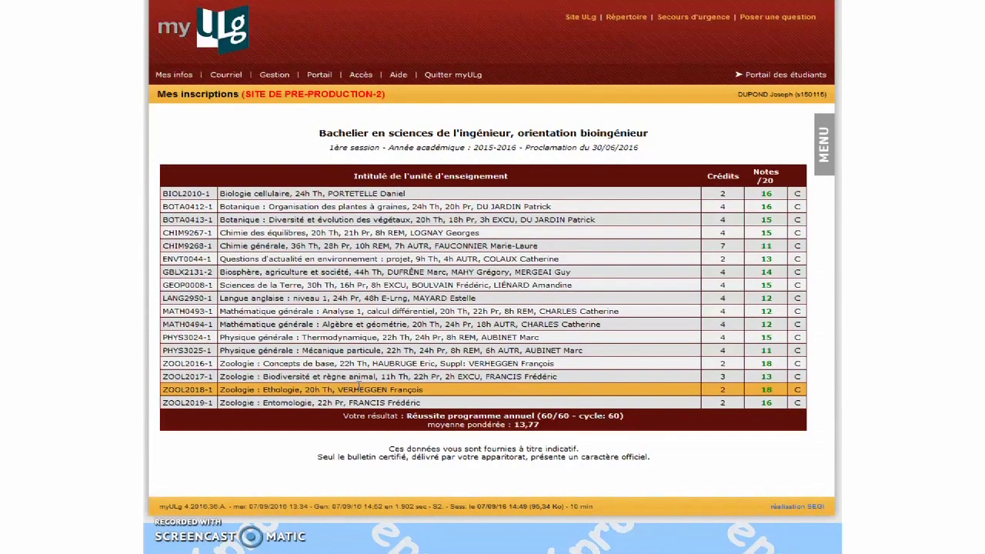
- Re-enrol for 2016-2017 in Bachelier en sciences de l'ingénieur, orientation bioingénieur, and validate the enrolment
{"action": "left_click", "coordinate": [274, 74]}
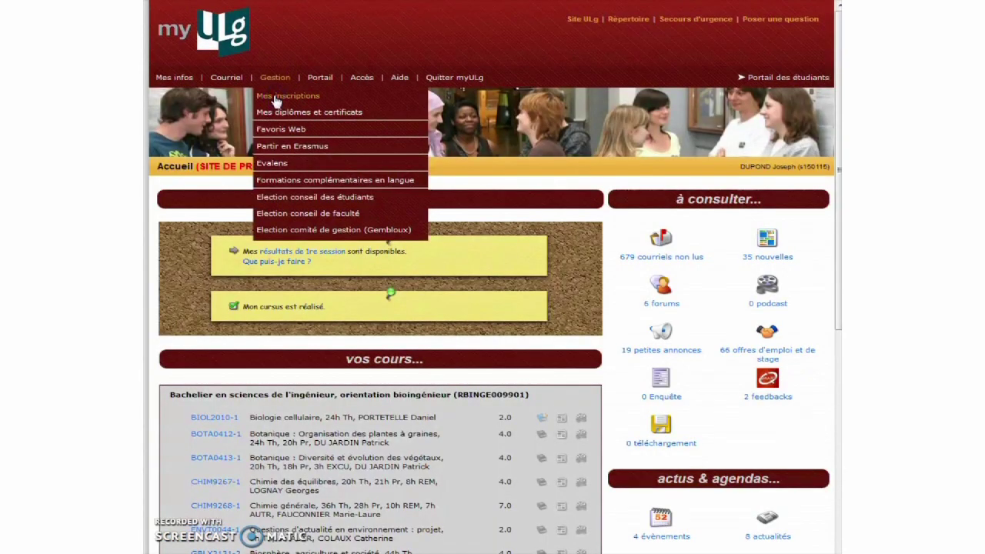
{"action": "left_click", "coordinate": [275, 101]}
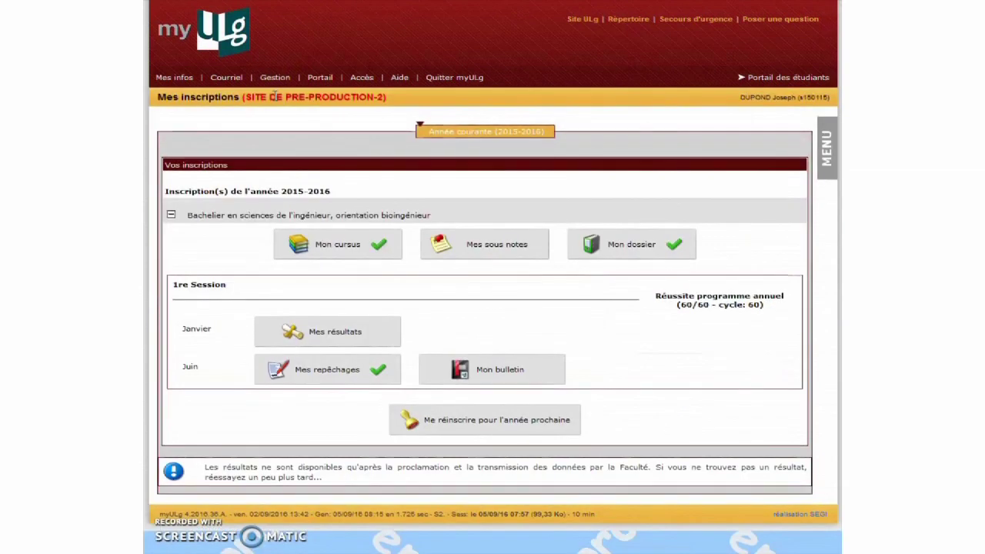
{"action": "left_click", "coordinate": [458, 427]}
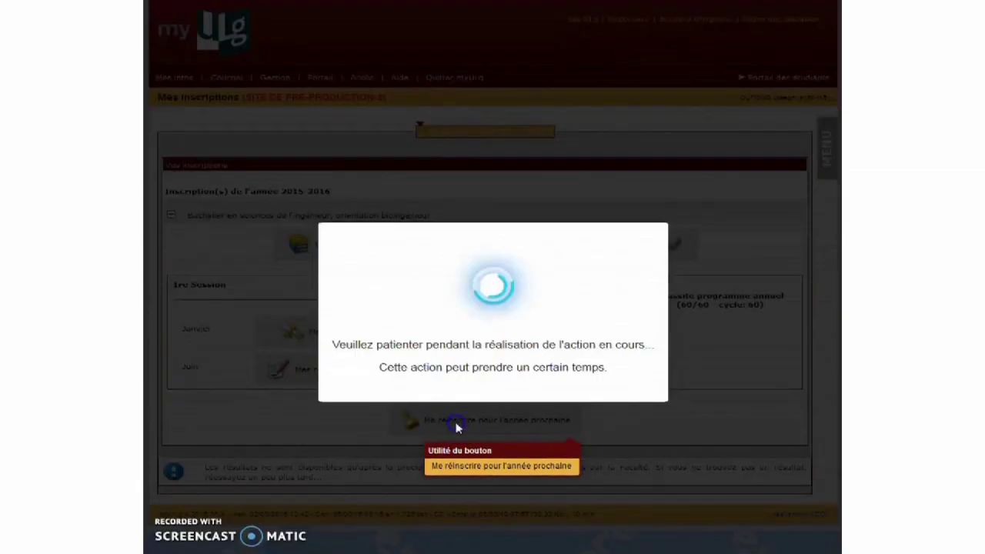
{"action": "left_click", "coordinate": [501, 185]}
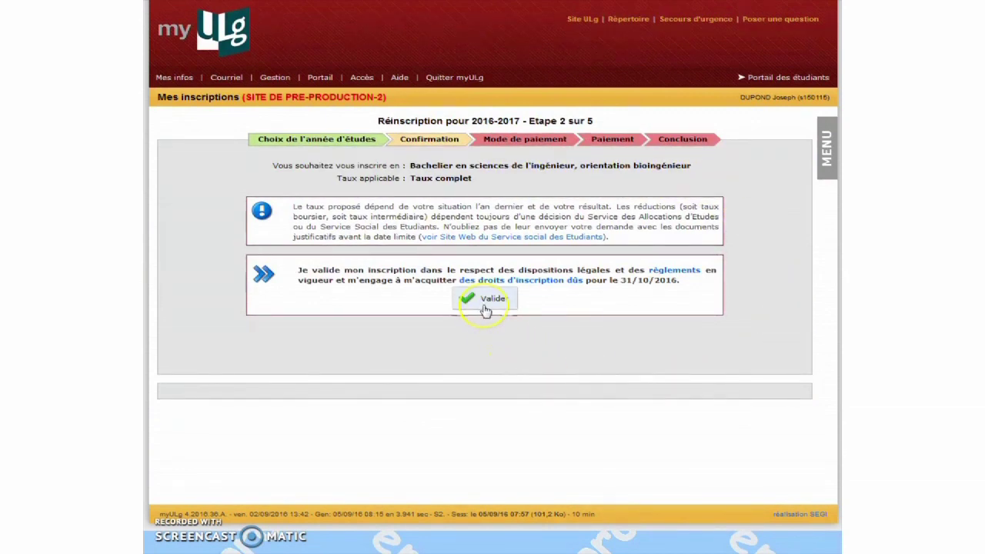
{"action": "left_click", "coordinate": [485, 309]}
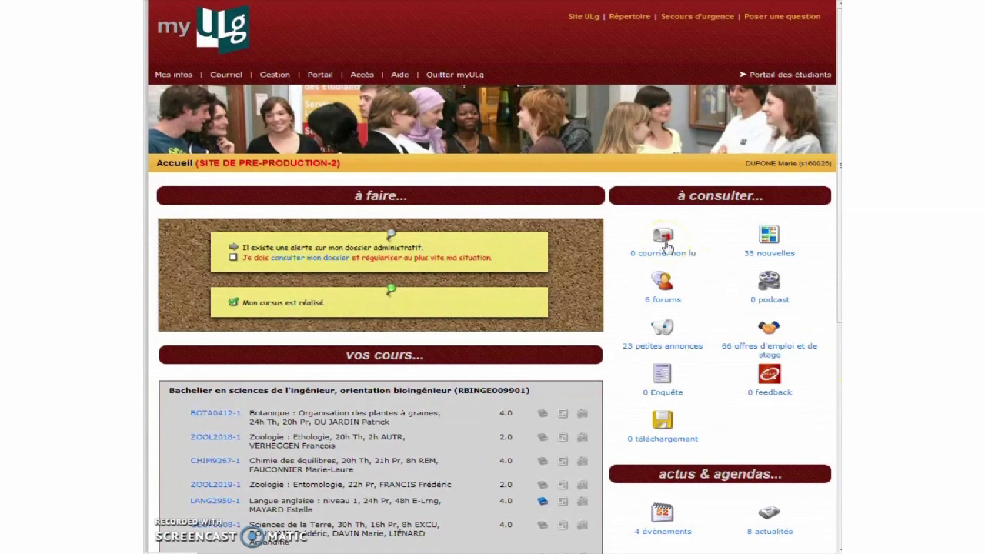
- Go through the "à consulter" services, including mail, news, forums, podcasts, classified ads and job offers, and open the list of downloads
{"action": "left_click", "coordinate": [673, 246]}
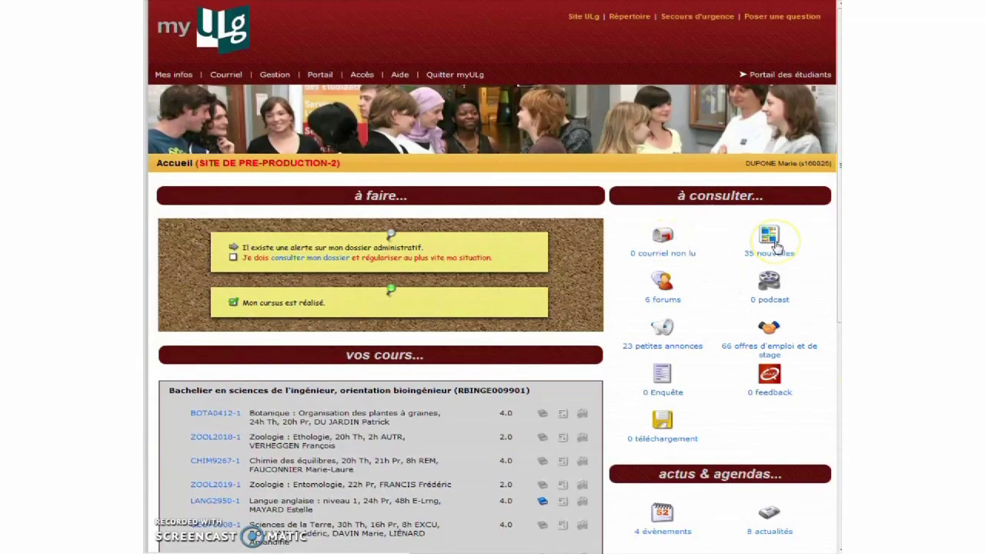
{"action": "left_click", "coordinate": [770, 240]}
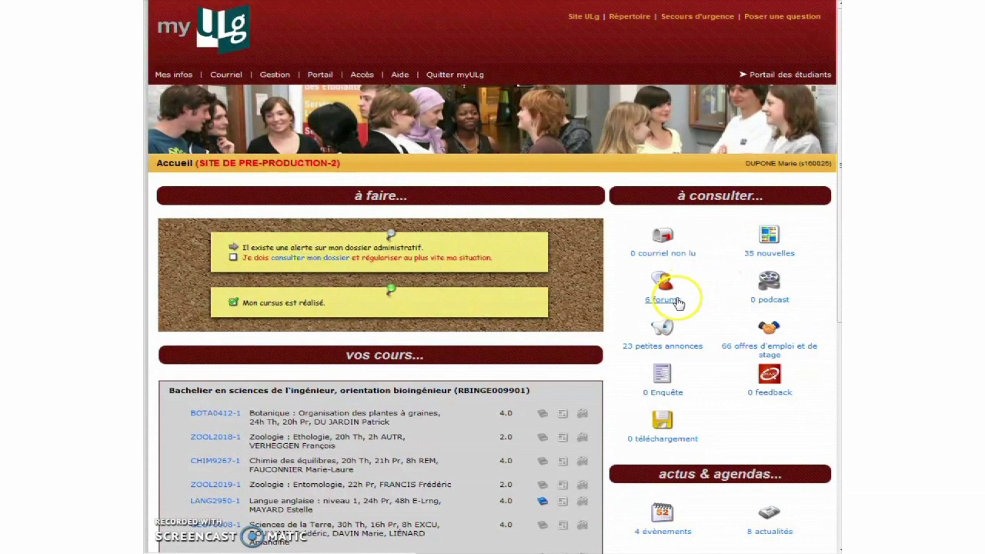
{"action": "left_click", "coordinate": [678, 302]}
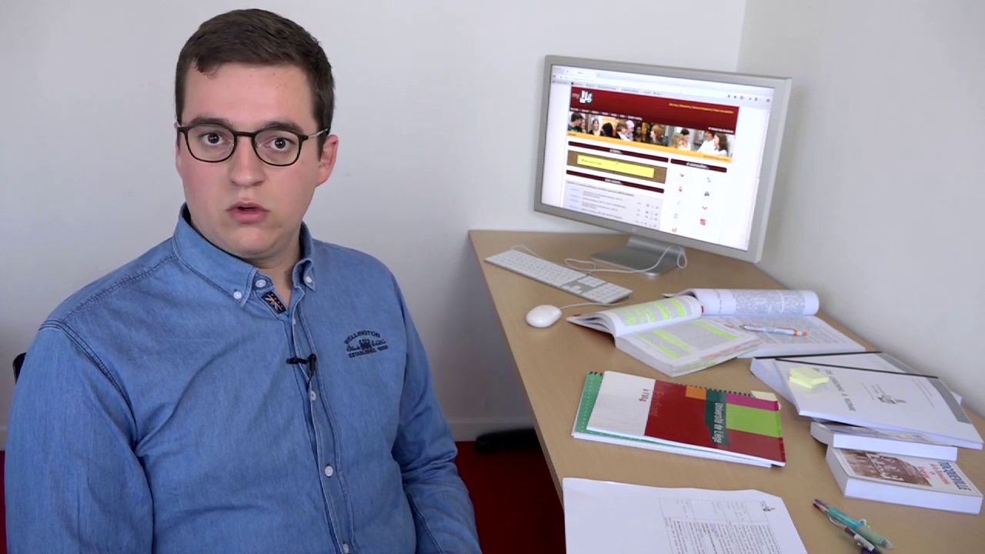
{"action": "left_click", "coordinate": [767, 297]}
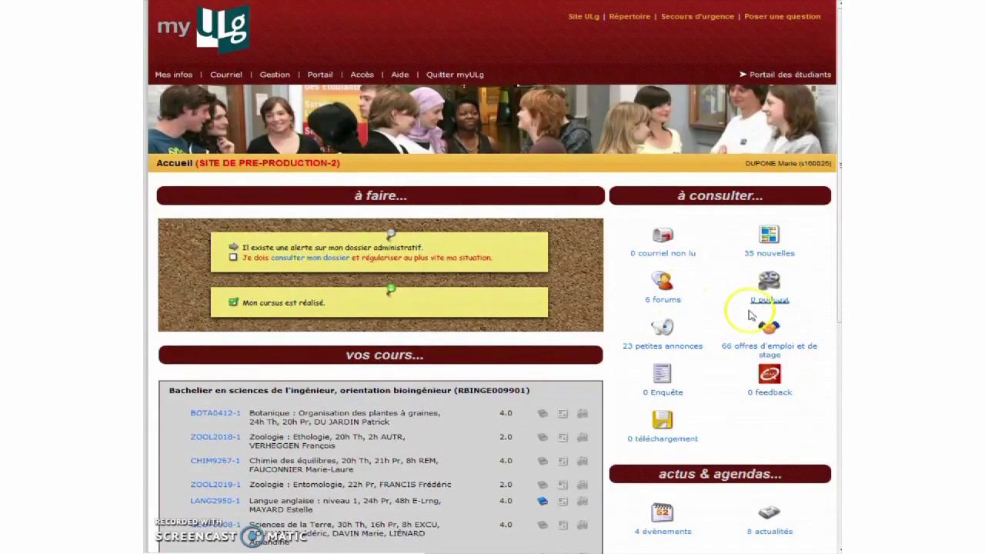
{"action": "left_click", "coordinate": [687, 347]}
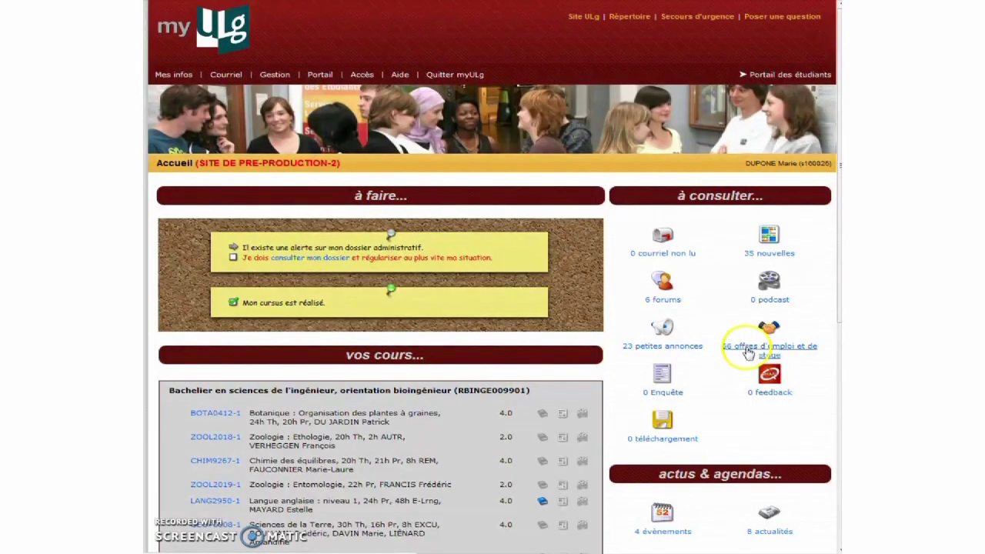
{"action": "left_click", "coordinate": [748, 352]}
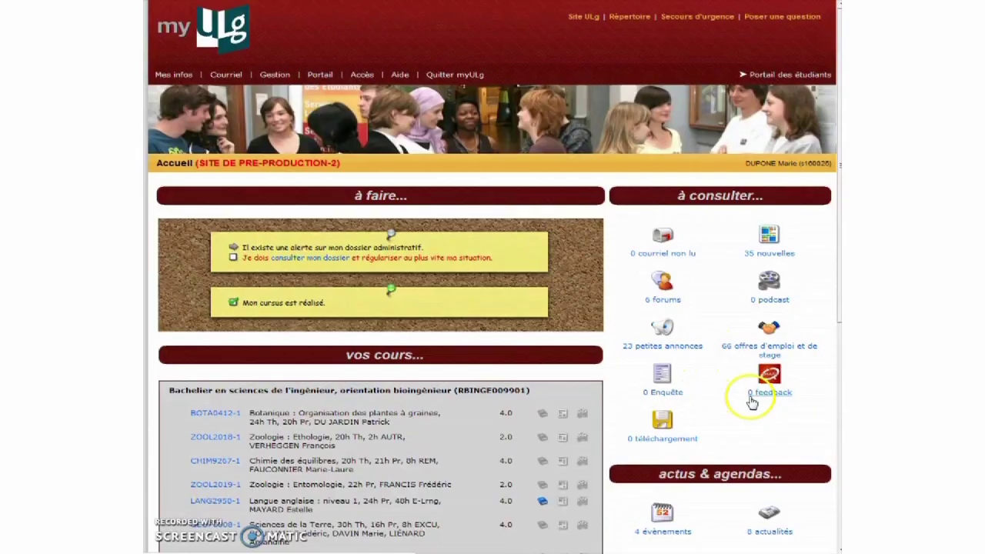
{"action": "left_click", "coordinate": [668, 434]}
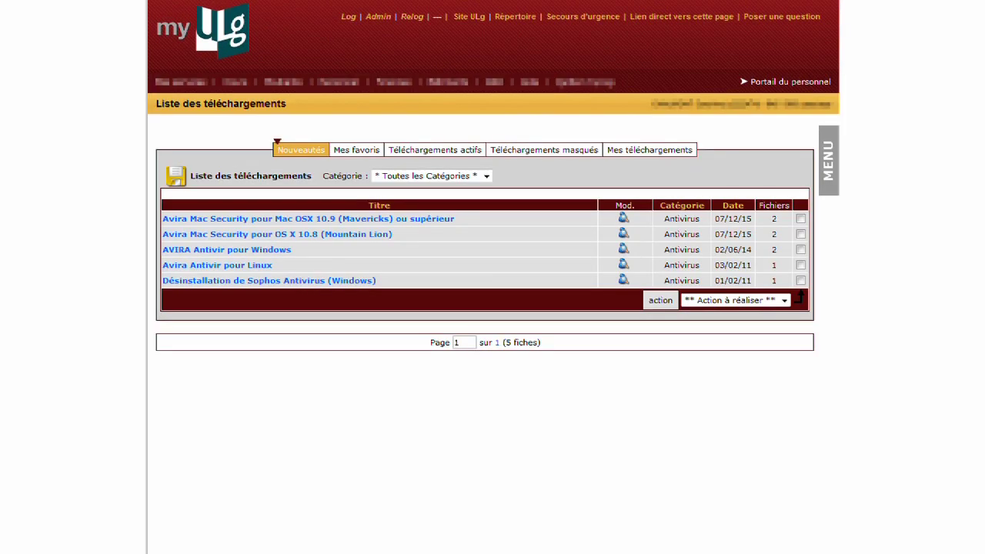